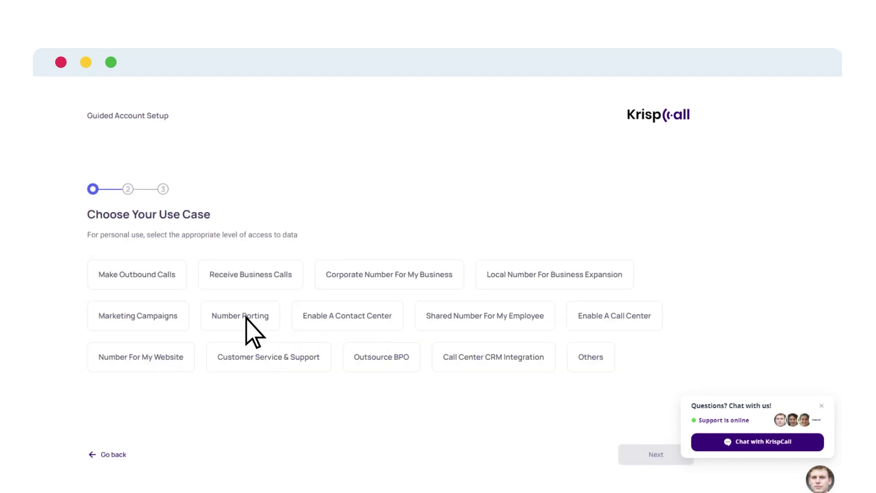
# Add Corporate Number and Number For My Website use cases, then submit the company details.
pyautogui.click(372, 279)
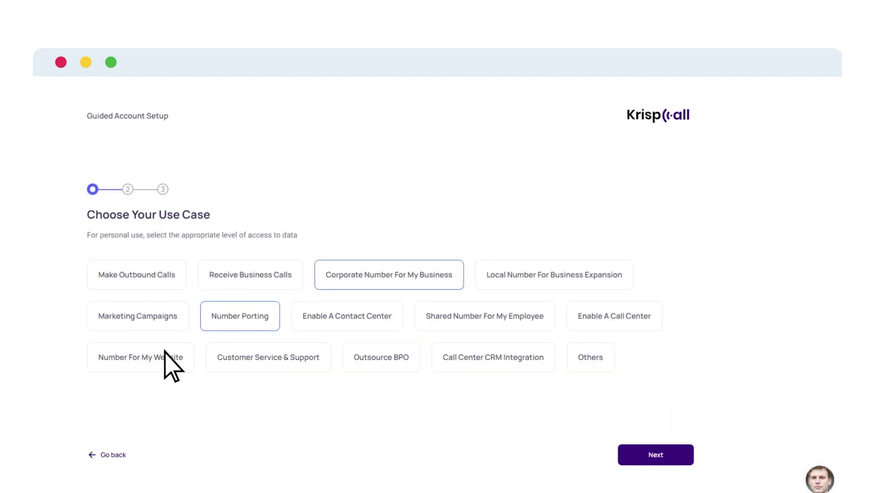
pyautogui.click(130, 363)
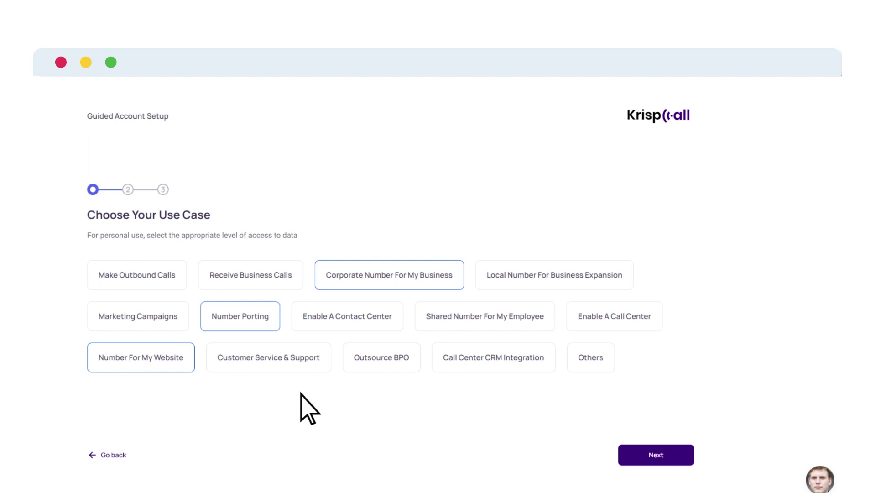
pyautogui.click(656, 455)
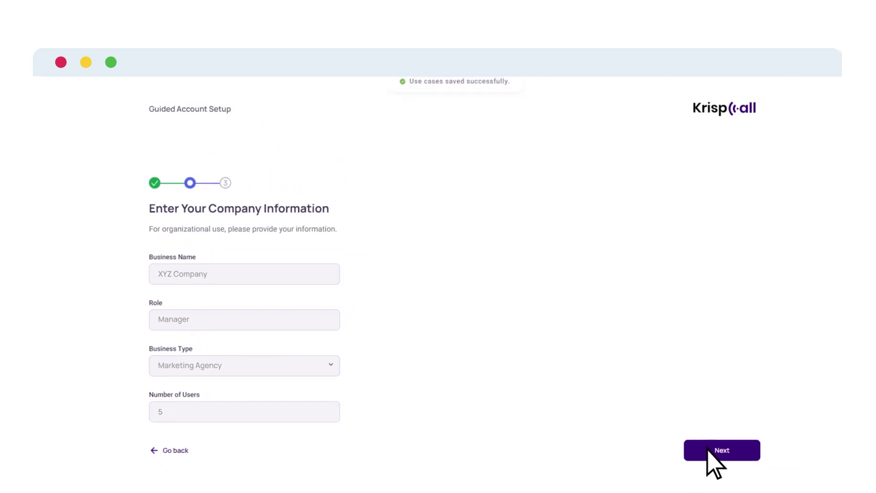
pyautogui.click(723, 454)
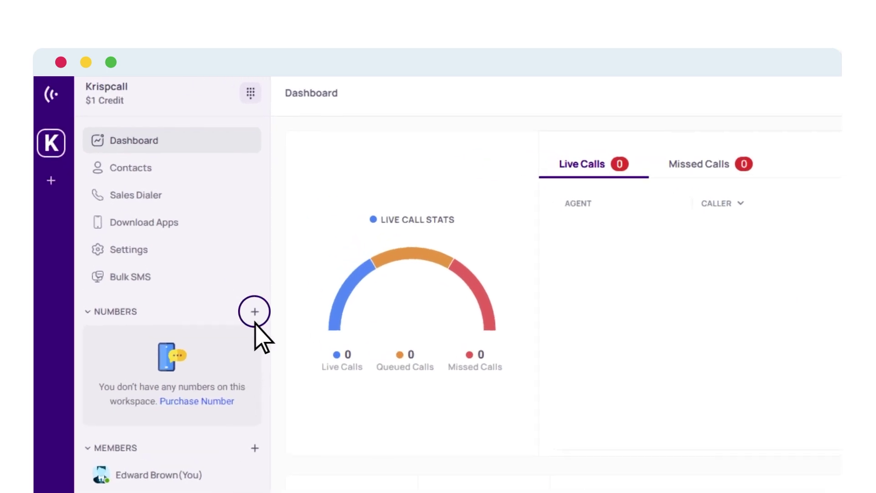
# Reach the Add New Number purchase page through Settings' My Numbers list.
pyautogui.click(255, 313)
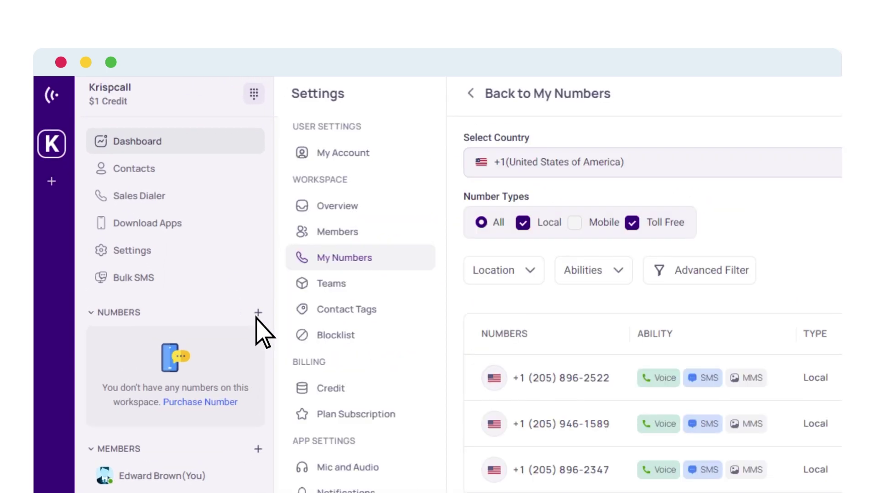
pyautogui.click(132, 251)
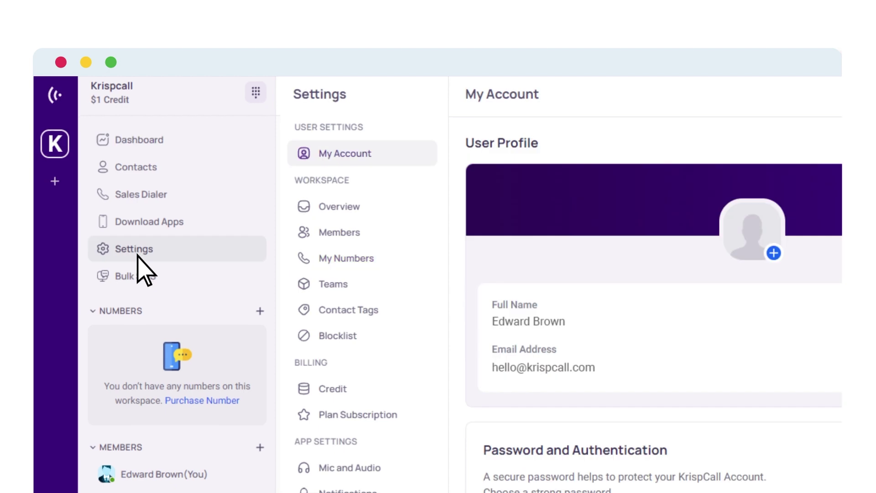
pyautogui.click(345, 258)
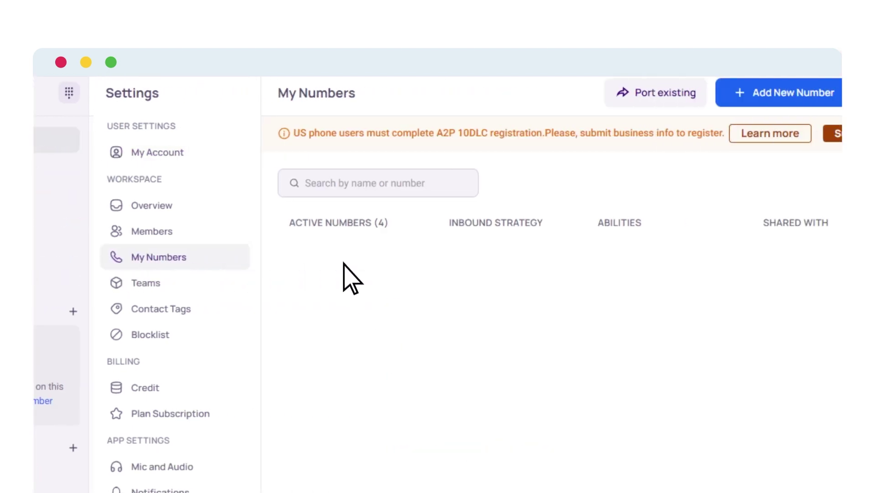
pyautogui.click(730, 93)
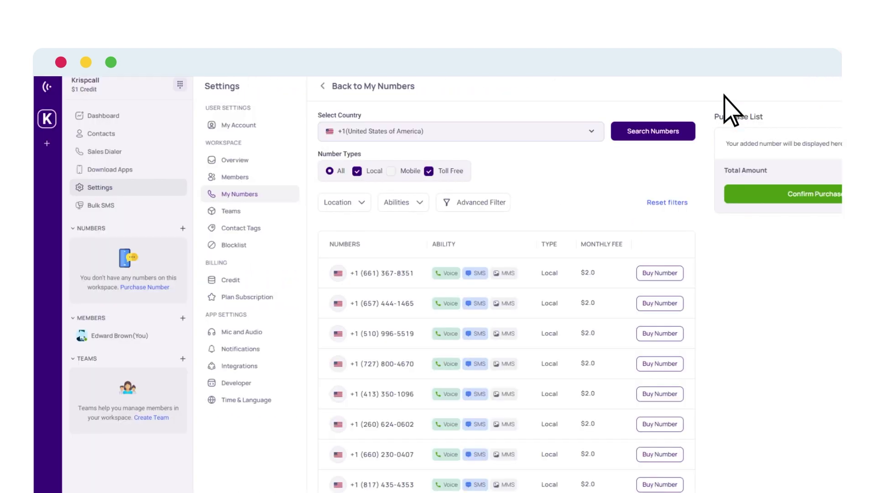
pyautogui.click(591, 134)
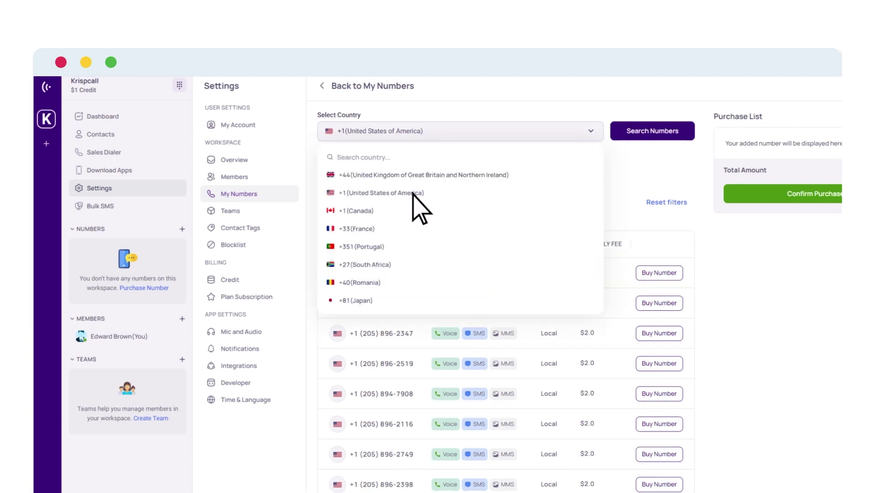
pyautogui.click(353, 212)
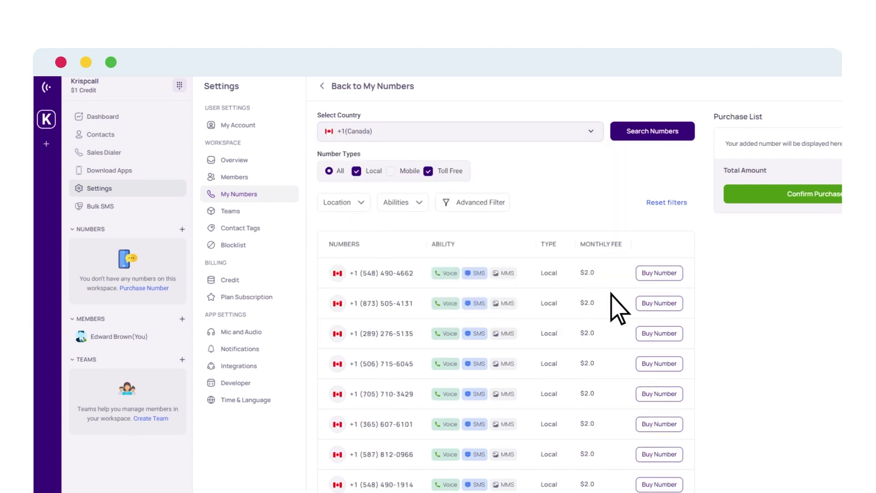
pyautogui.click(657, 305)
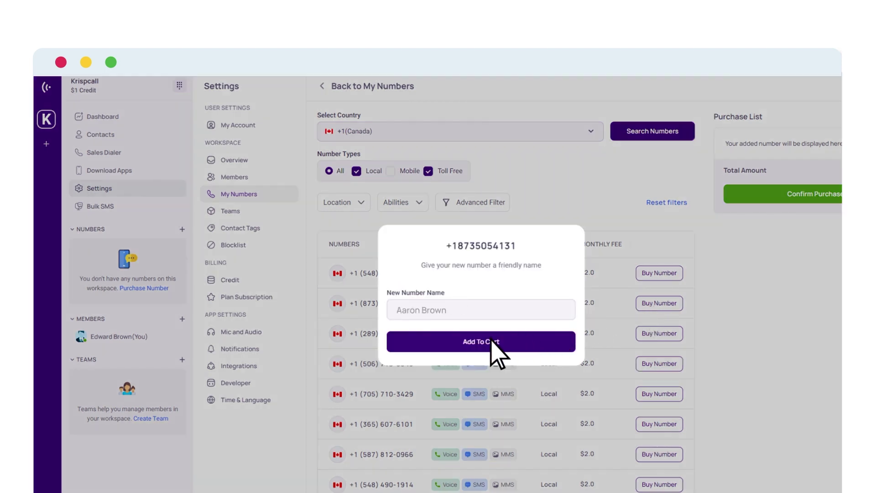
pyautogui.click(480, 350)
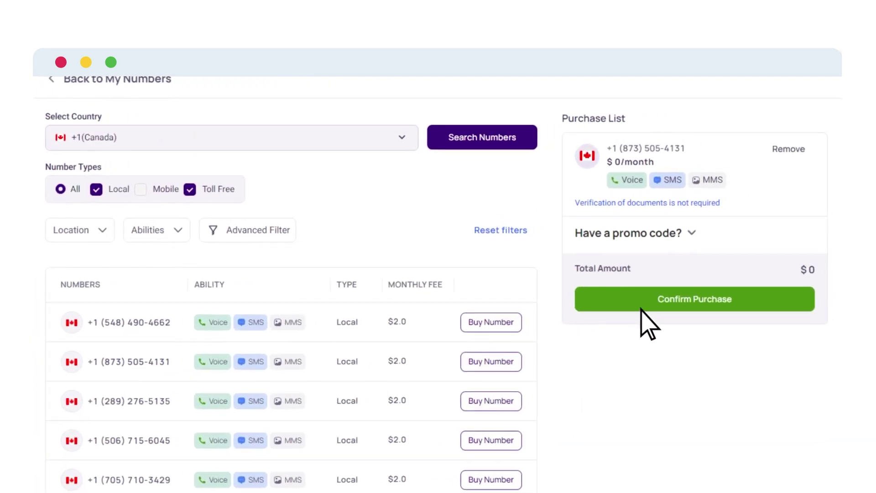
pyautogui.click(691, 300)
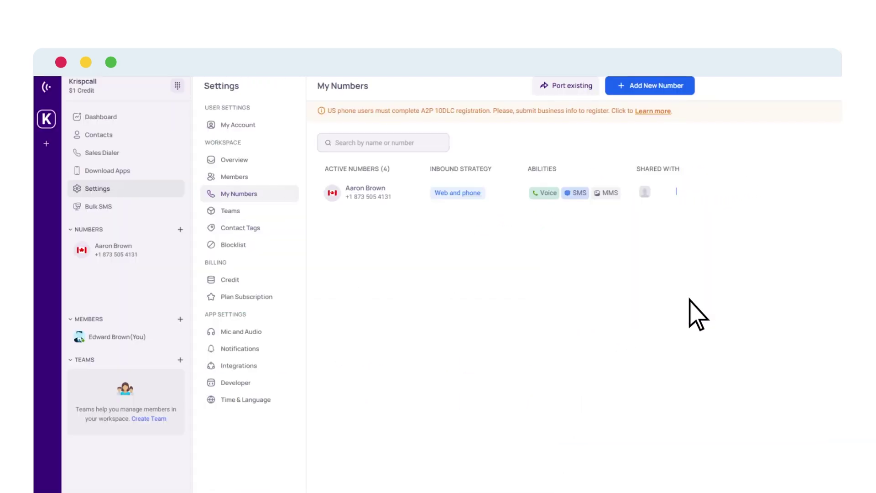